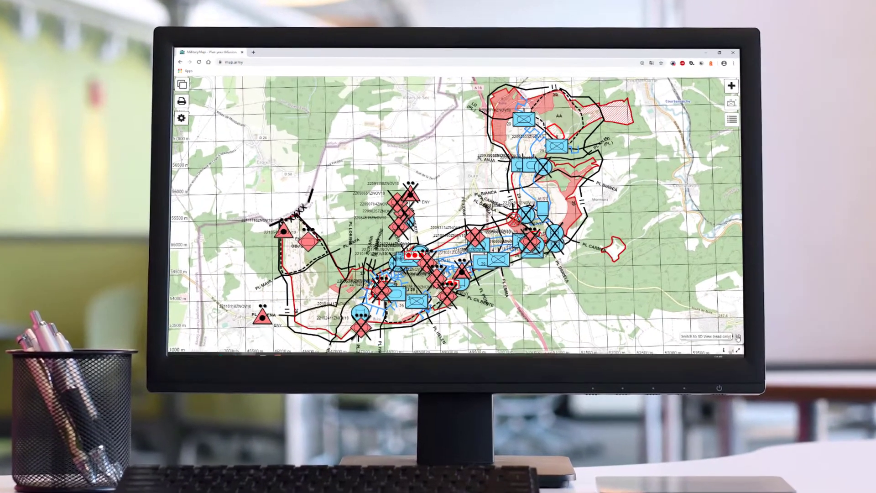
# Switch the browser showing the map.army tactical overlay to fullscreen with F11
pyautogui.press('F11')
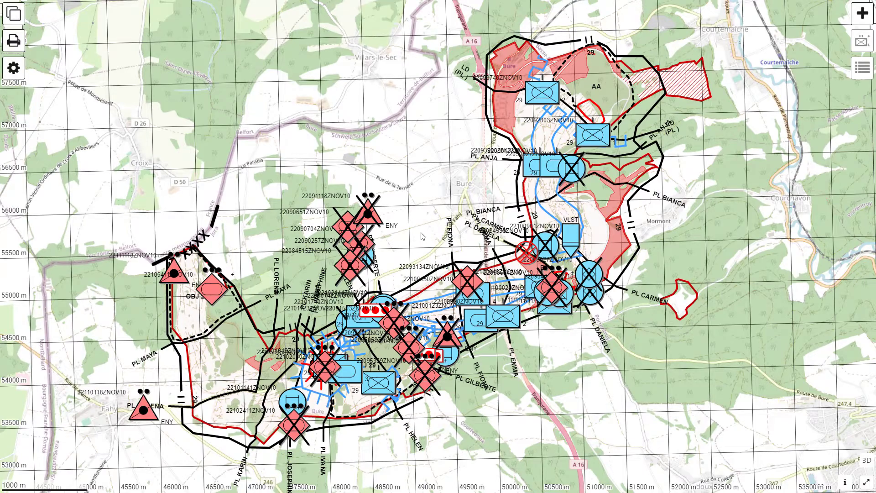
pyautogui.click(867, 461)
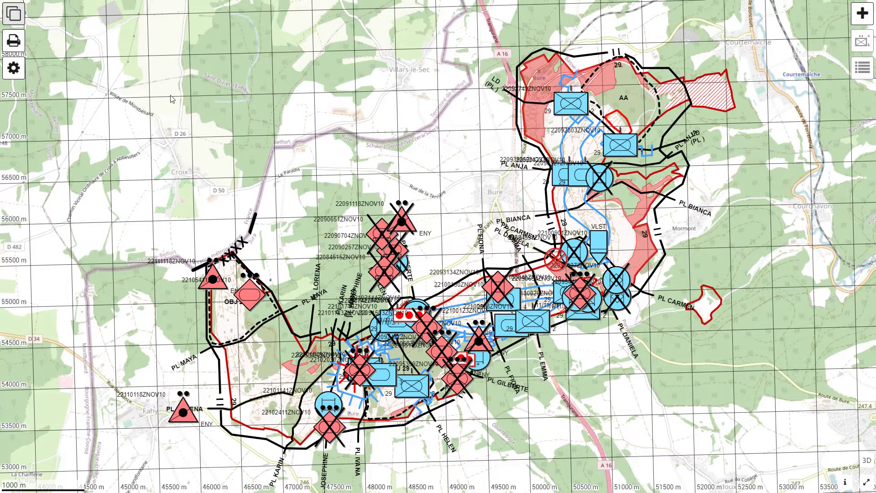
# Download every MilX layer, Lage_rot_Bat29_GRANIT through New Layer, as LayerCollection.milxlyz
pyautogui.click(11, 13)
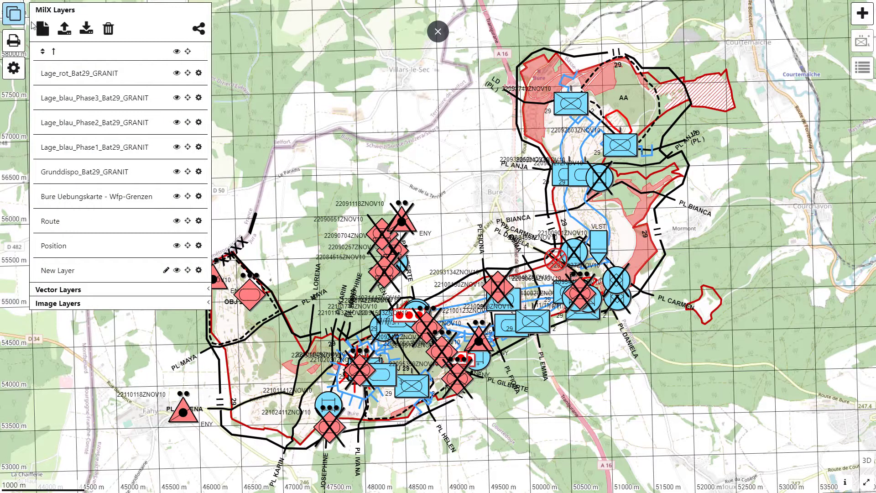
pyautogui.click(85, 33)
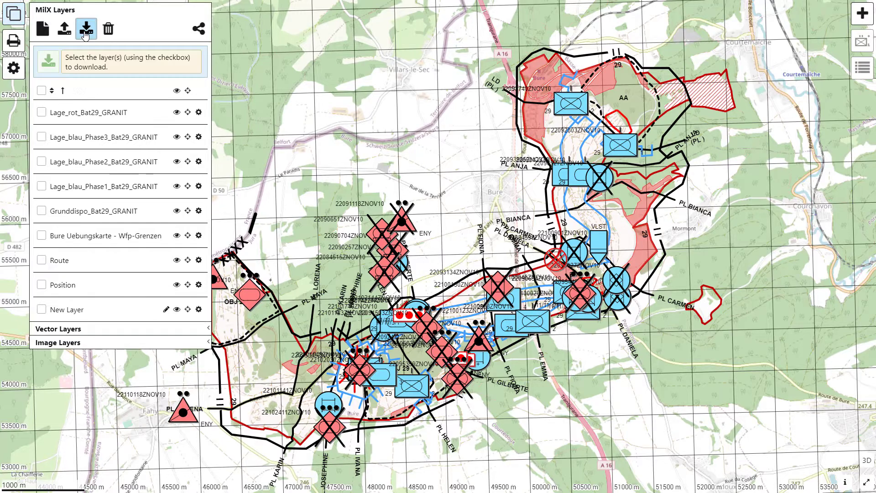
pyautogui.click(41, 91)
pyautogui.click(49, 60)
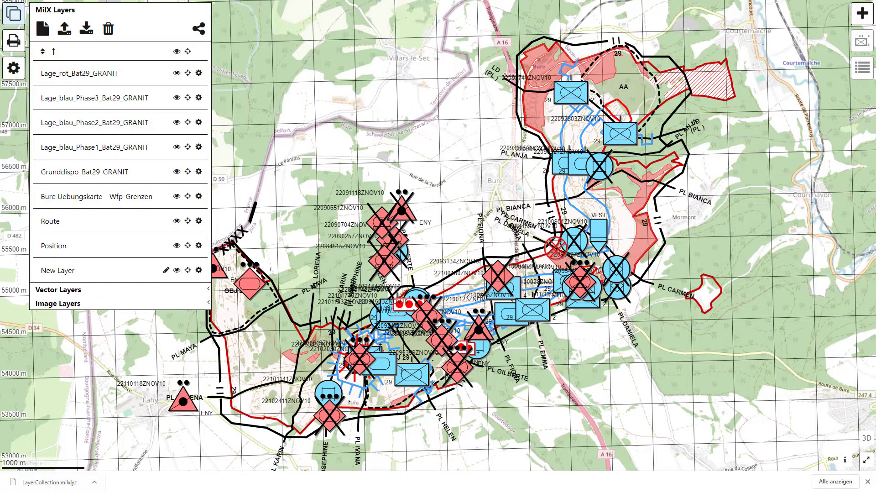
pyautogui.click(868, 482)
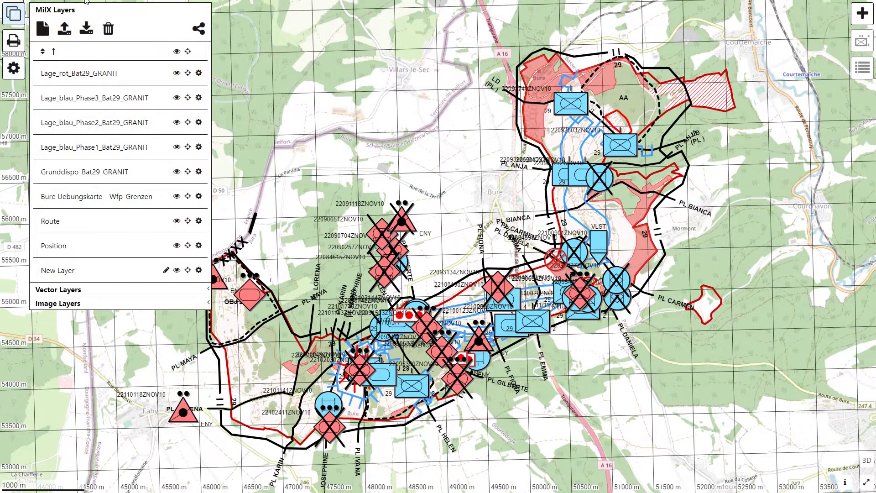
# Switch to 3D satellite view and tilt, centre and zoom toward the hatched red polygon
pyautogui.click(8, 12)
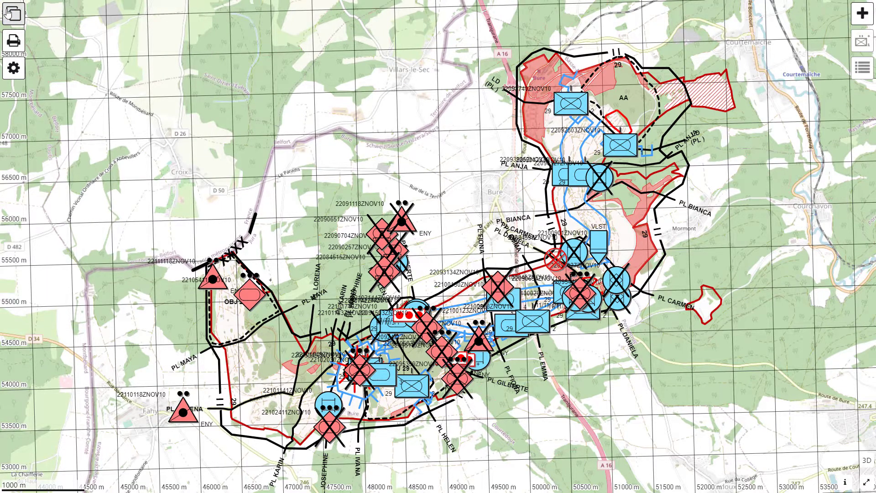
pyautogui.click(866, 462)
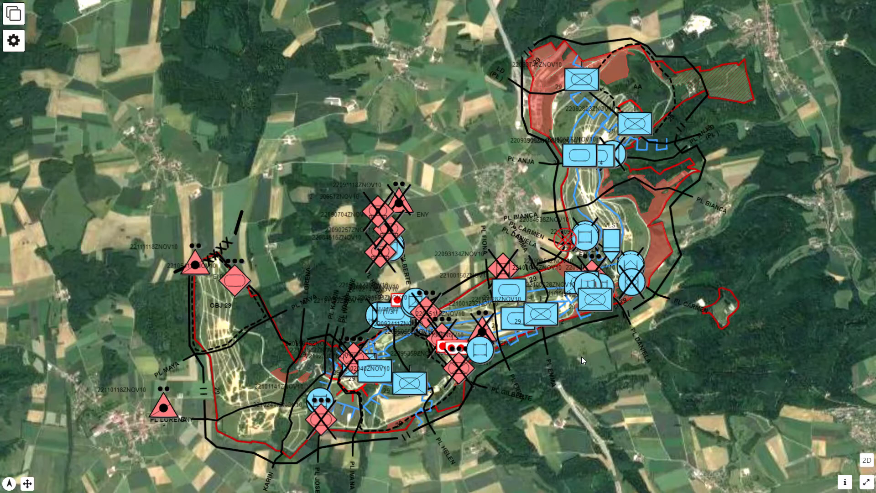
pyautogui.moveTo(582, 357); pyautogui.dragTo(446, 226, button='middle')
pyautogui.moveTo(708, 386); pyautogui.dragTo(300, 393)
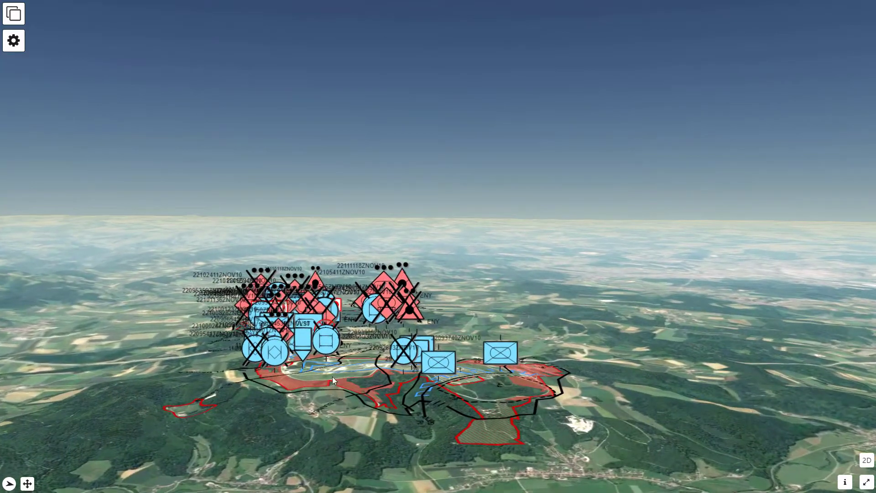
pyautogui.moveTo(331, 380); pyautogui.dragTo(186, 390, button='middle')
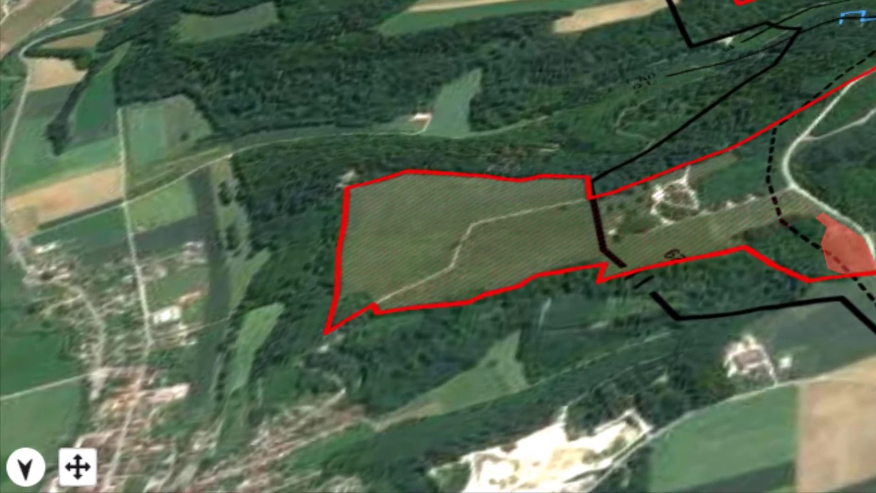
# Reframe the 3D overlay with the navigation arrows: pan east, back west, and zoom in twice
pyautogui.click(77, 472)
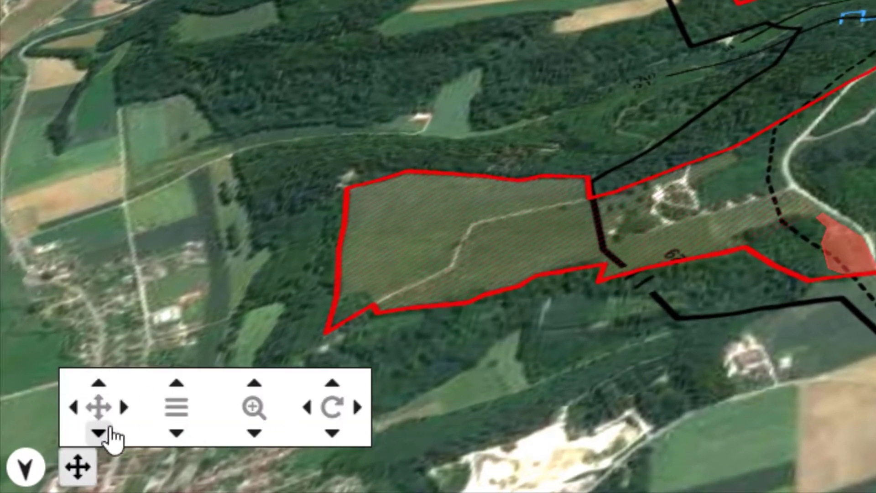
pyautogui.click(122, 406)
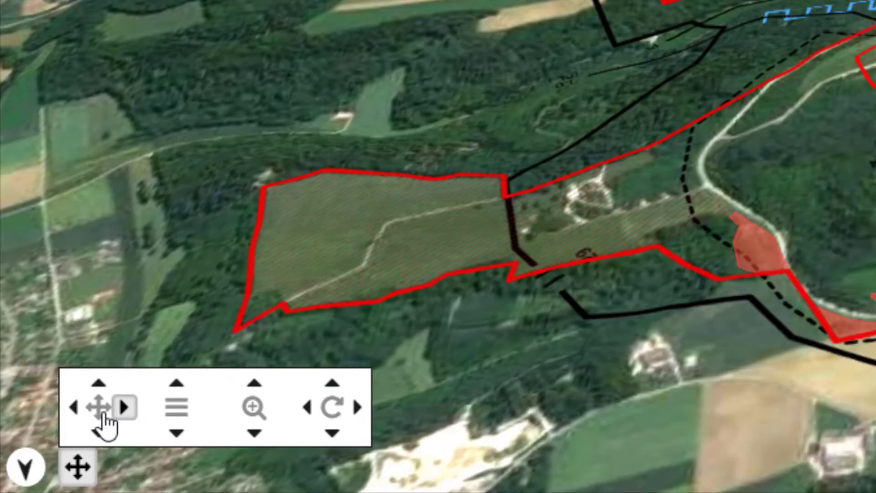
pyautogui.click(72, 407)
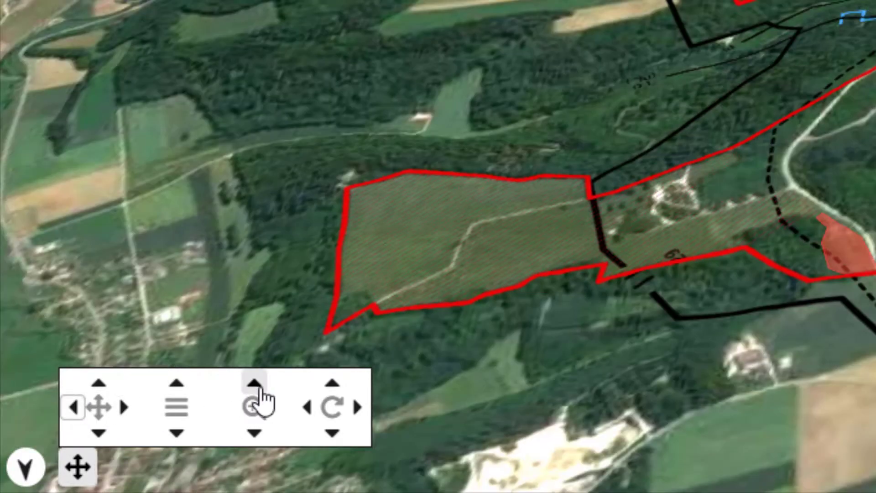
pyautogui.click(255, 384)
pyautogui.click(256, 387)
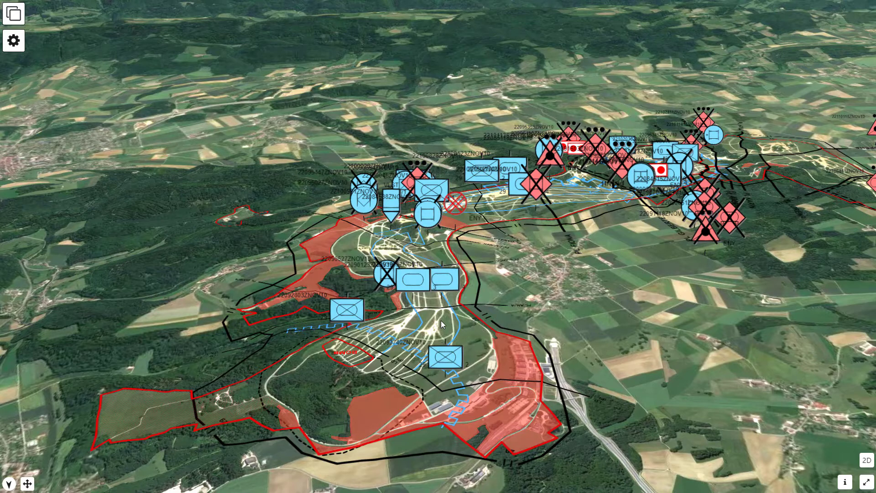
# Fade Bure Uebungskarte's red areas, toggle layer visibility, then zoom to Bure Uebungskarte - Wfp-Grenzen
pyautogui.click(15, 14)
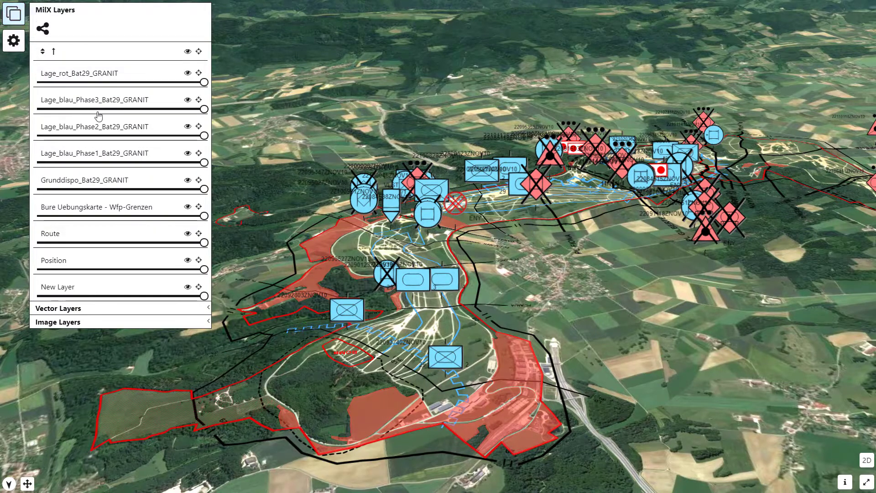
pyautogui.moveTo(204, 216); pyautogui.dragTo(182, 216)
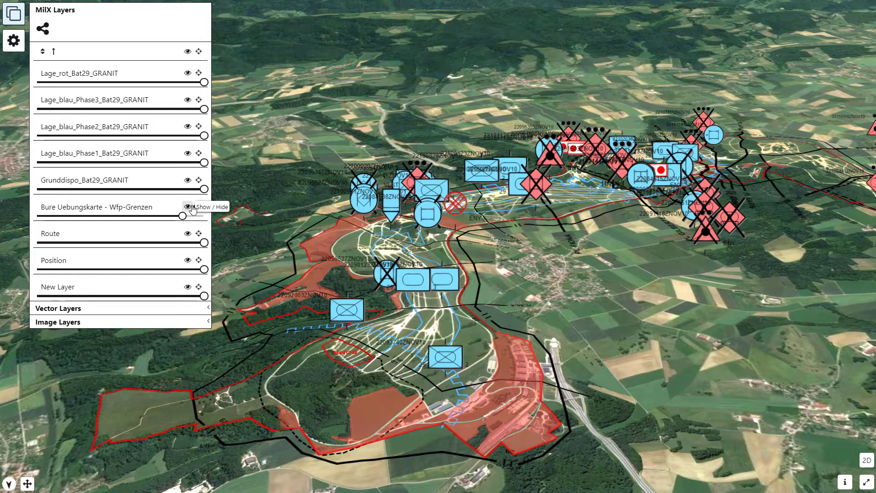
pyautogui.click(188, 207)
pyautogui.click(188, 181)
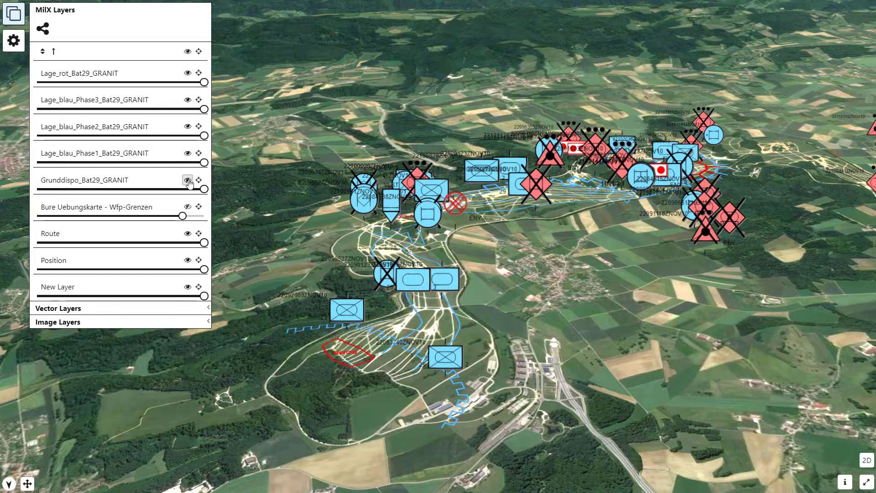
pyautogui.click(187, 181)
pyautogui.click(187, 207)
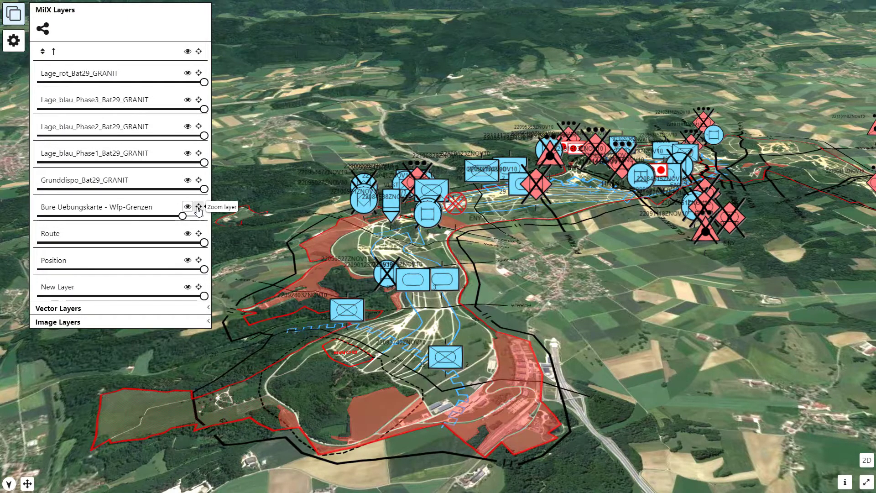
pyautogui.click(199, 208)
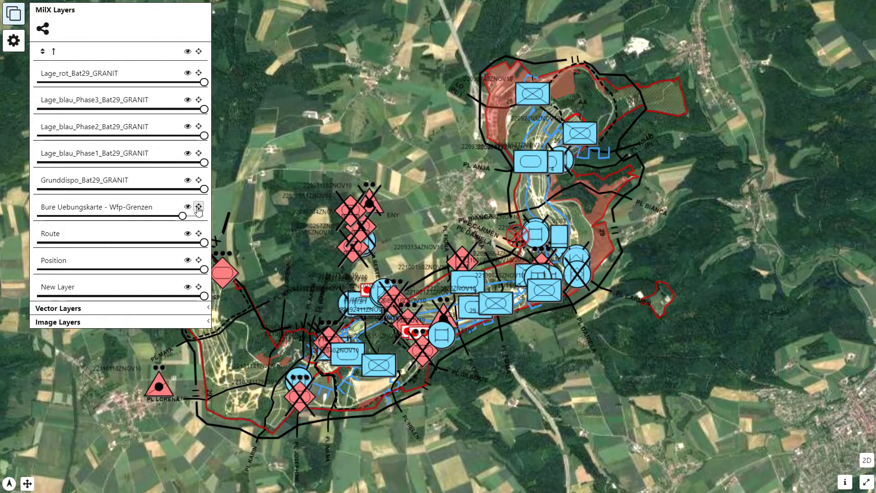
# Close the layers panel and tilt the alpine terrain to show both red zones in 3D
pyautogui.click(15, 14)
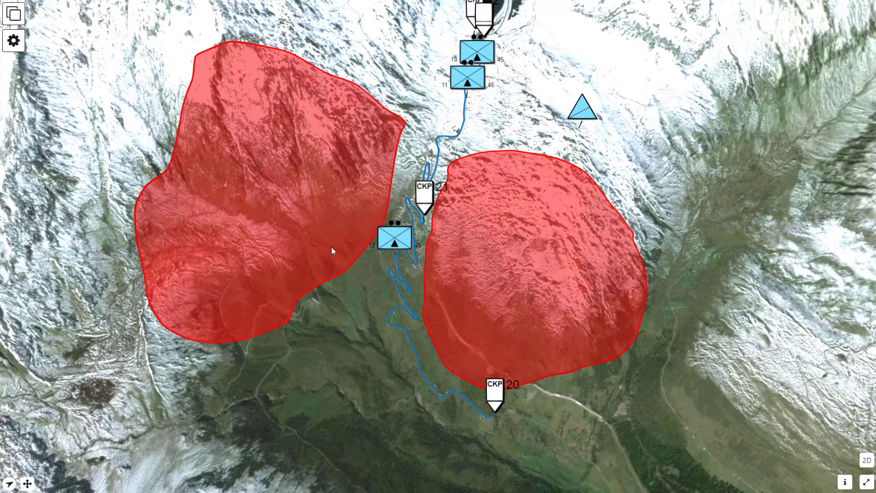
pyautogui.moveTo(332, 248); pyautogui.dragTo(262, 152, button='right')
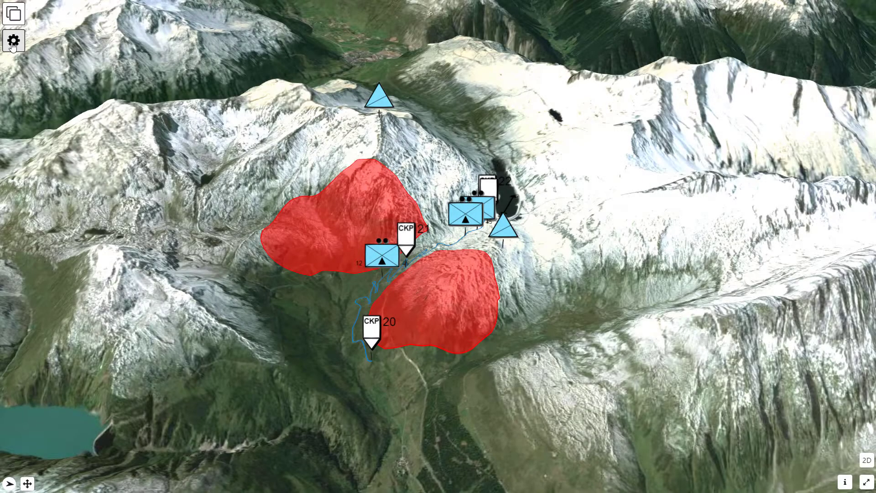
# In map settings, adjust the Hue and Chroma sliders and set brightness to -7
pyautogui.click(13, 42)
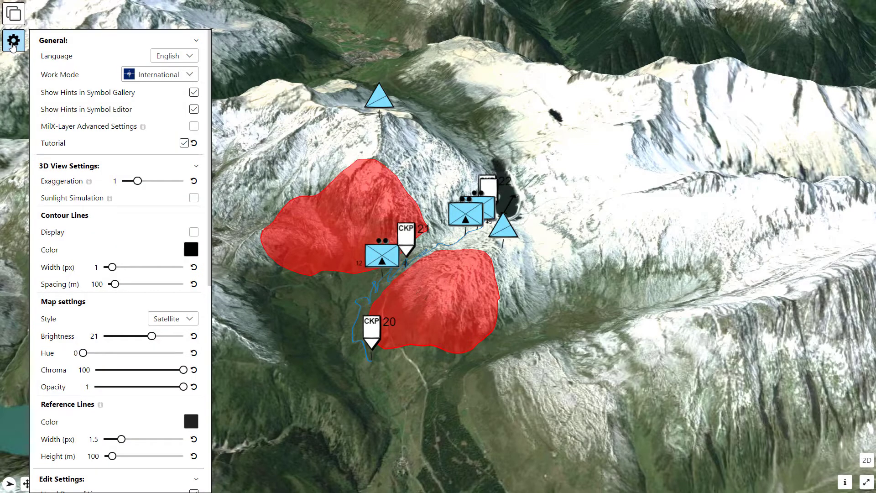
pyautogui.click(42, 41)
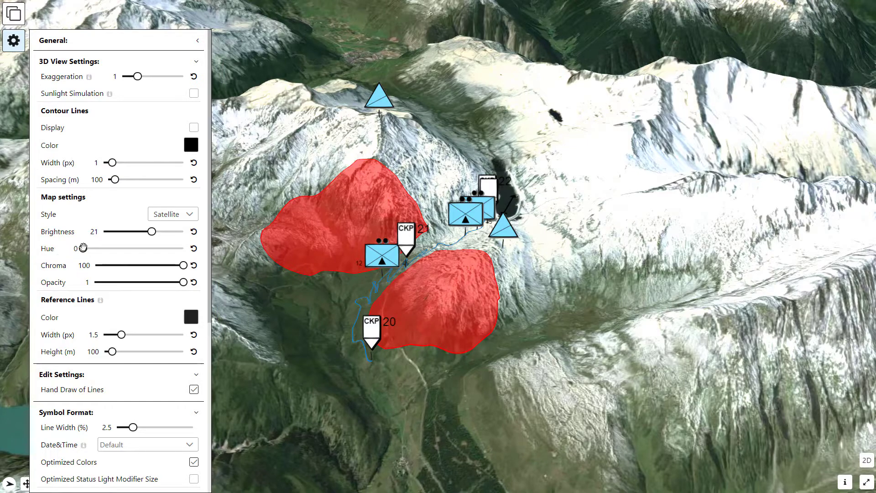
pyautogui.moveTo(81, 248)
pyautogui.mouseDown()
pyautogui.moveTo(185, 249)
pyautogui.moveTo(82, 250)
pyautogui.mouseUp()
pyautogui.moveTo(181, 263)
pyautogui.mouseDown()
pyautogui.moveTo(97, 256)
pyautogui.moveTo(182, 260)
pyautogui.mouseUp()
pyautogui.moveTo(152, 231); pyautogui.dragTo(142, 232)
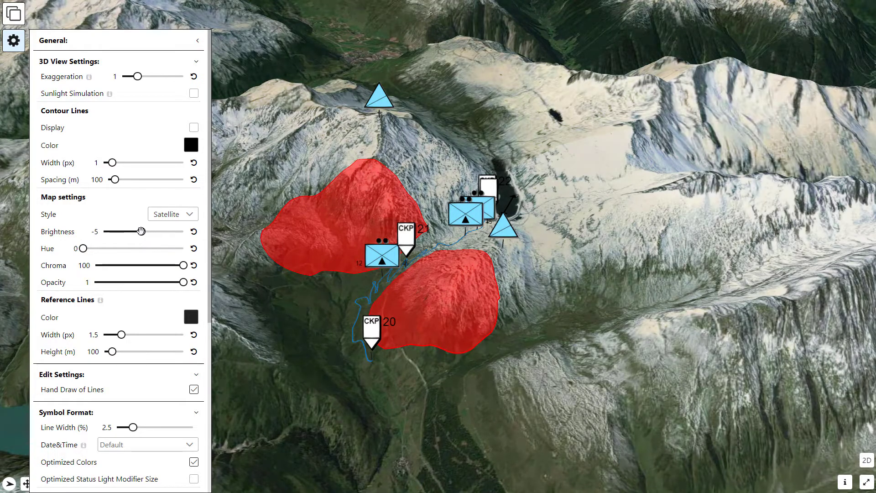
# Switch the base map style to OSM, tilt it briefly, then return to Satellite
pyautogui.click(180, 216)
pyautogui.click(168, 310)
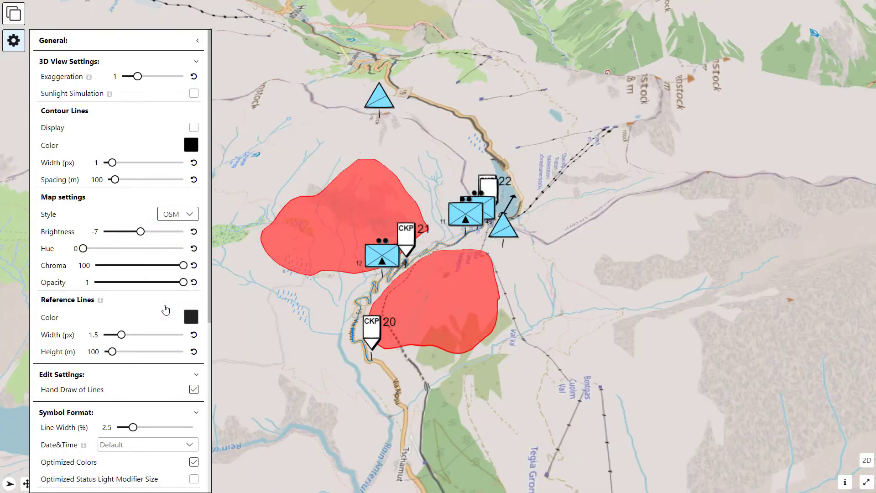
pyautogui.moveTo(327, 328); pyautogui.dragTo(327, 295, button='middle')
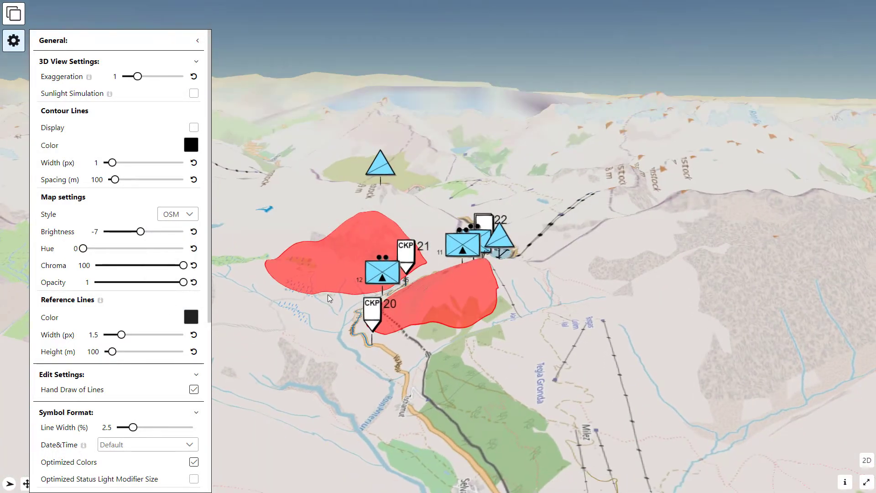
pyautogui.moveTo(327, 295); pyautogui.dragTo(319, 324, button='middle')
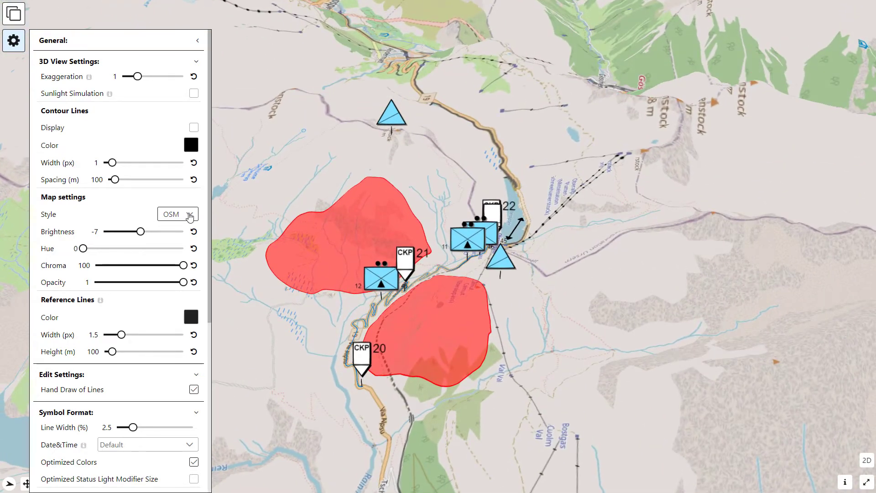
pyautogui.click(190, 214)
pyautogui.click(173, 229)
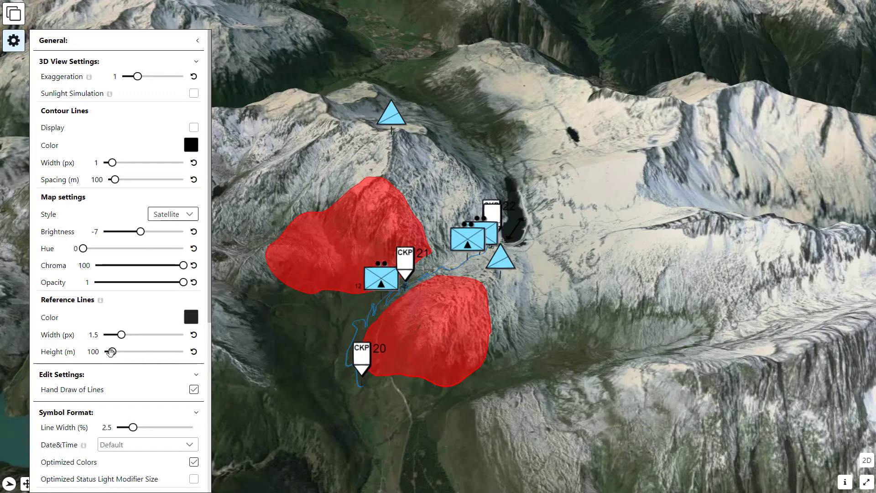
# Set reference lines to 1,000 m height, 3 px width and grey colour
pyautogui.moveTo(111, 352); pyautogui.dragTo(190, 360)
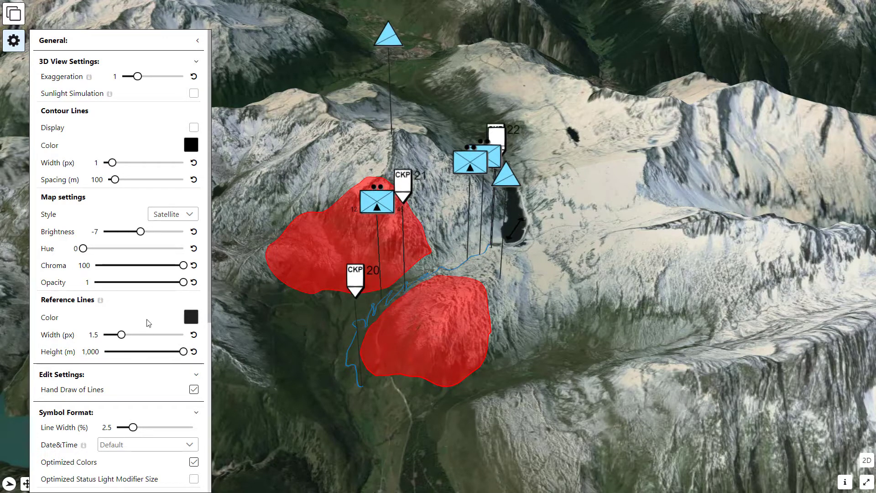
pyautogui.moveTo(139, 340); pyautogui.dragTo(148, 337)
pyautogui.click(191, 318)
pyautogui.click(235, 346)
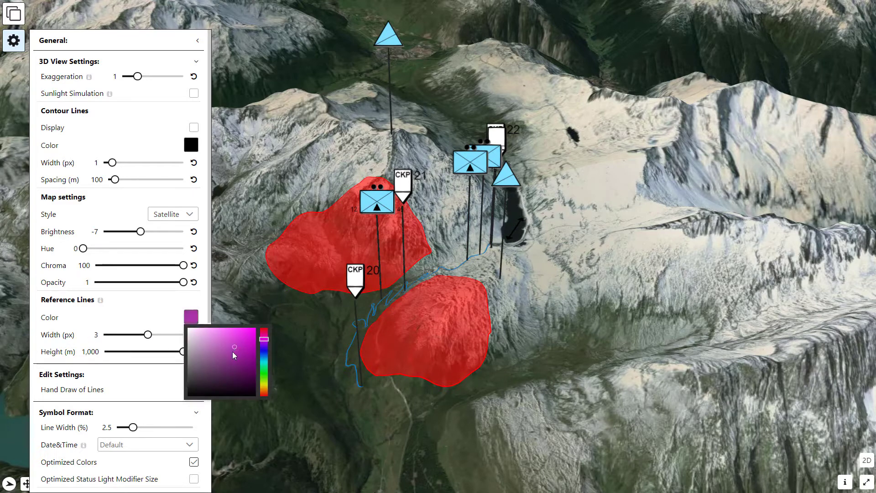
pyautogui.moveTo(189, 358); pyautogui.dragTo(158, 356)
pyautogui.click(156, 314)
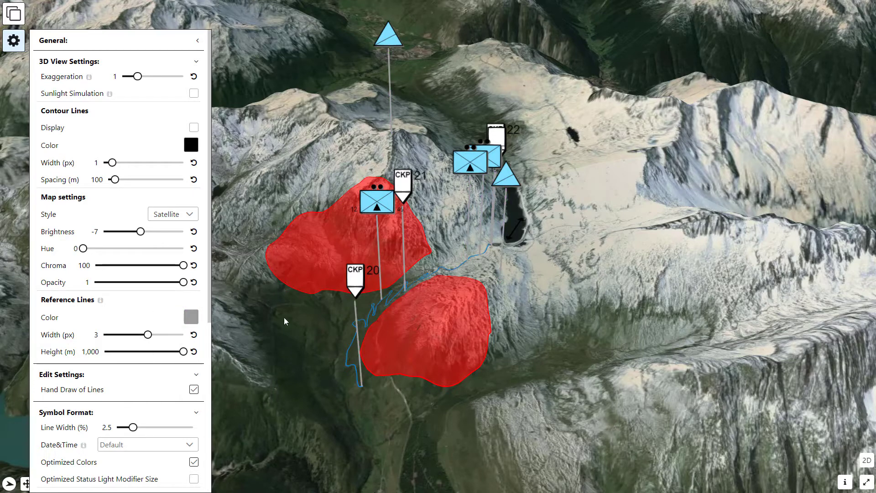
# Reset reference line width, height, brightness and opacity, tilt toward the horizon, and open Contact Us
pyautogui.click(193, 334)
pyautogui.click(194, 351)
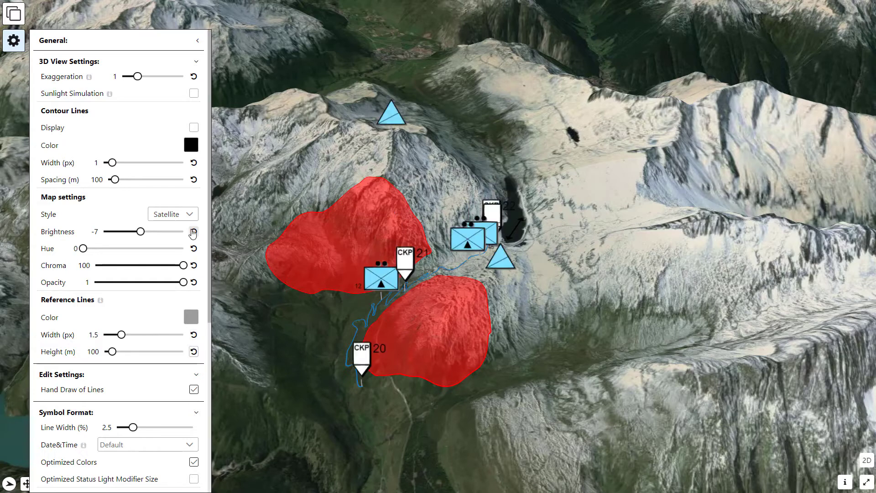
pyautogui.click(194, 232)
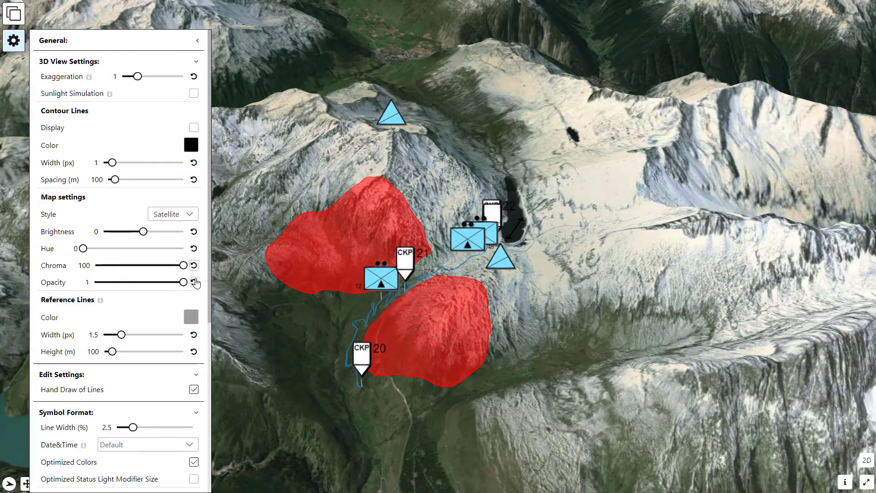
pyautogui.click(194, 282)
pyautogui.moveTo(458, 324); pyautogui.dragTo(399, 281, button='middle')
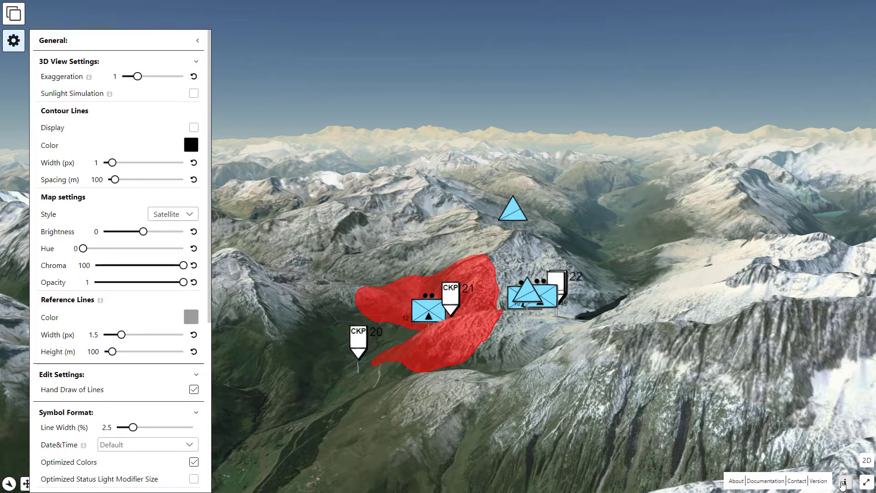
pyautogui.click(798, 480)
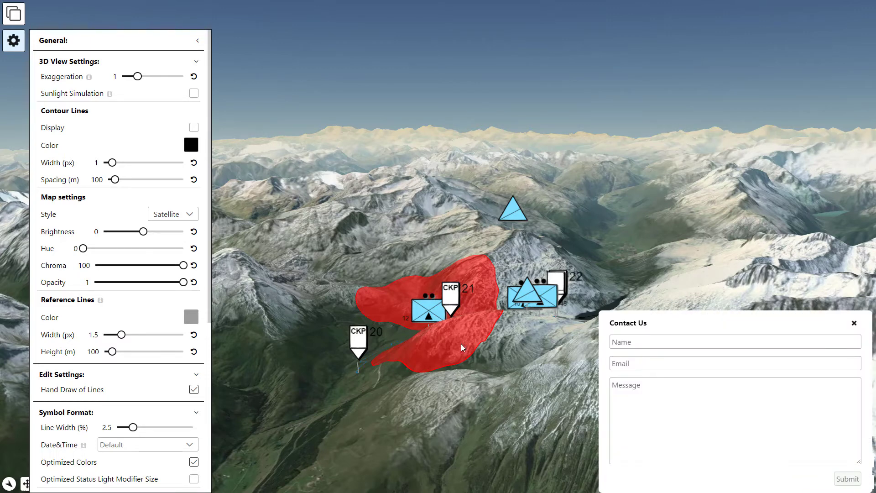